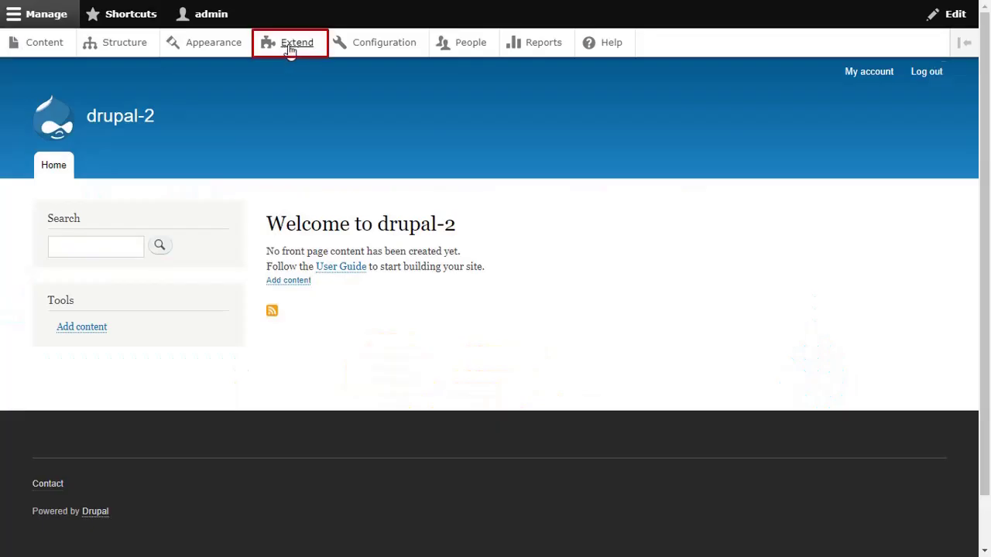
# Go to the Extend page from the admin toolbar to see the site's modules.
pyautogui.click(288, 46)
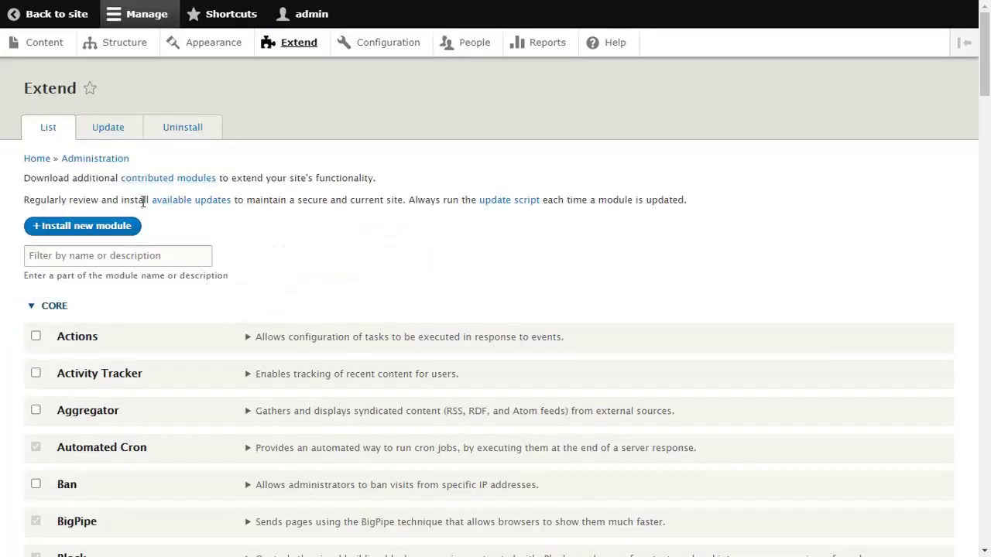
# Download the recommended 8.x miniOrange 2FA release zip from Drupal.org.
pyautogui.click(111, 226)
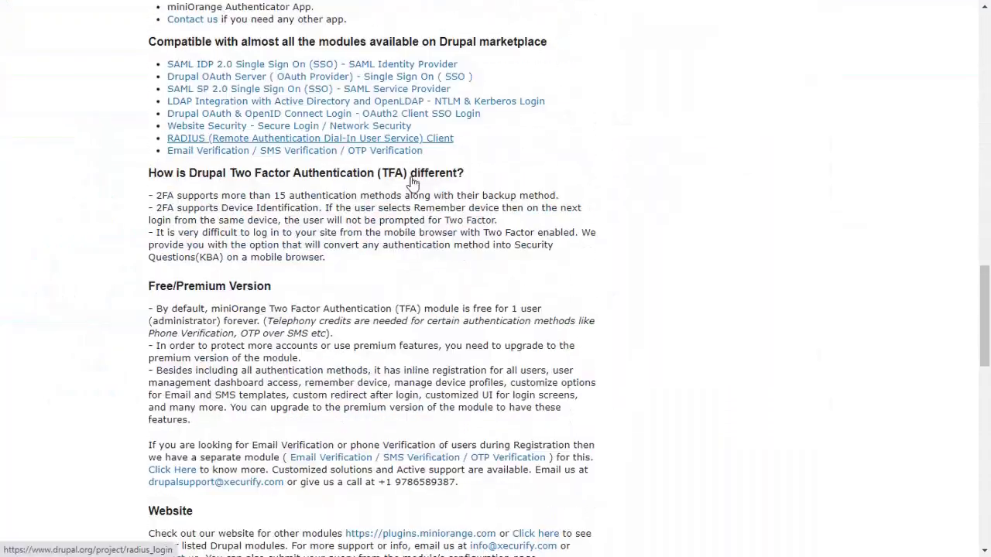
pyautogui.scroll(-10, 410, 180)
pyautogui.scroll(-5, 410, 180)
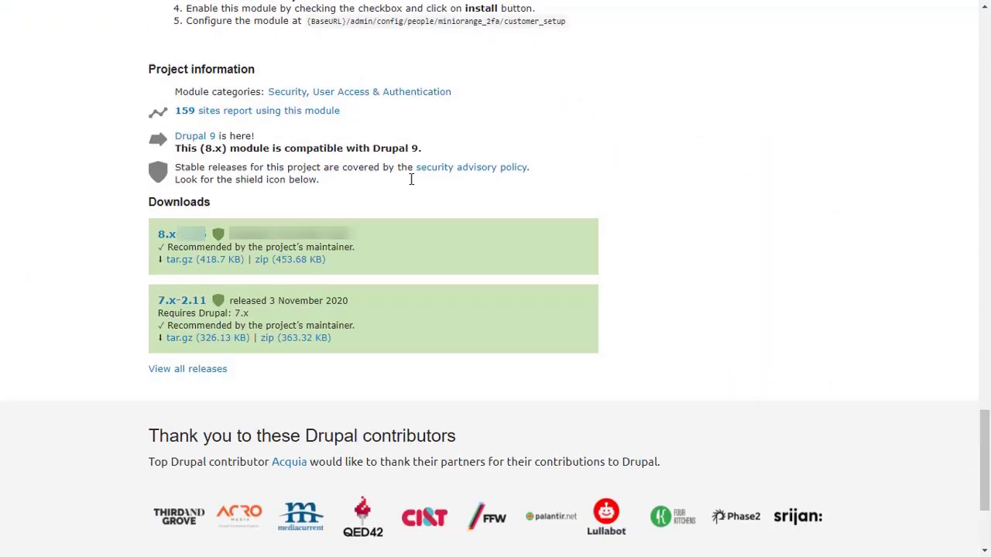
pyautogui.click(263, 264)
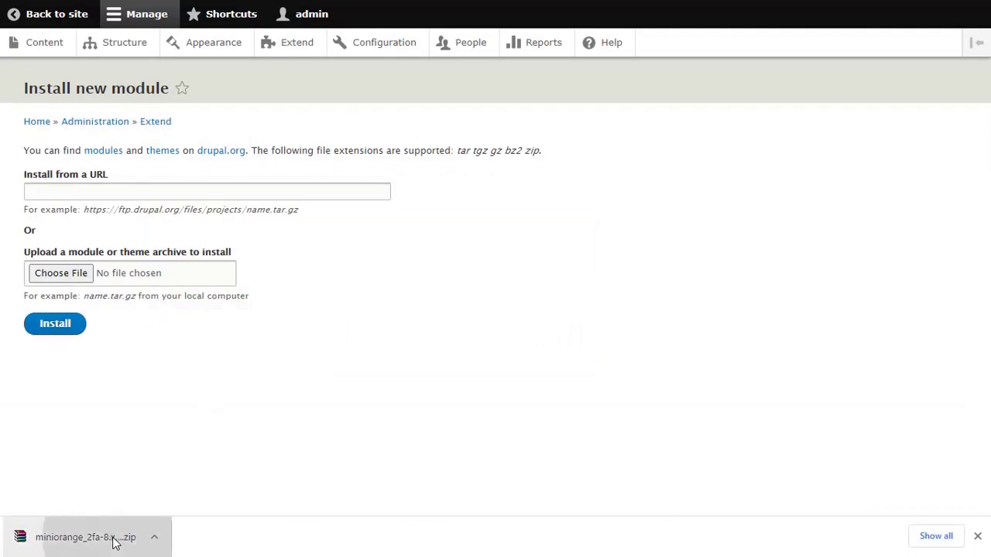
# Upload the downloaded miniOrange 2FA zip and install the miniorange_2fa module.
pyautogui.moveTo(113, 541); pyautogui.dragTo(163, 281)
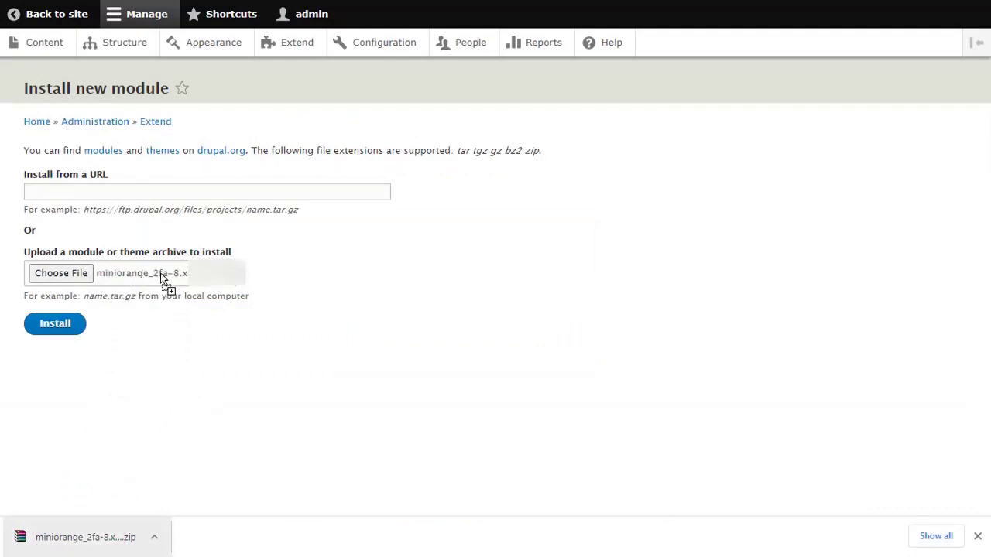
pyautogui.click(72, 326)
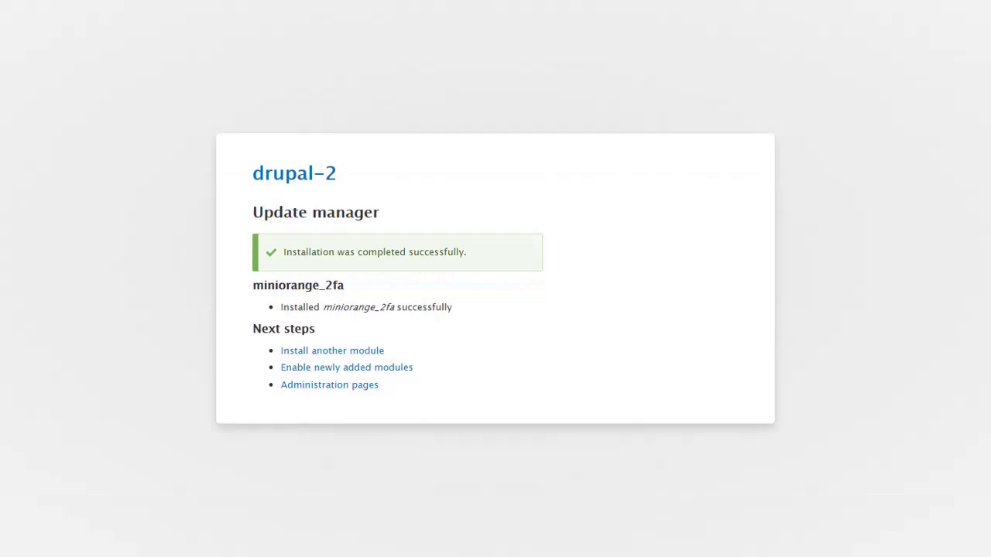
# Filter the module list for 'miniorange second factor authentication' and enable that module.
pyautogui.click(301, 374)
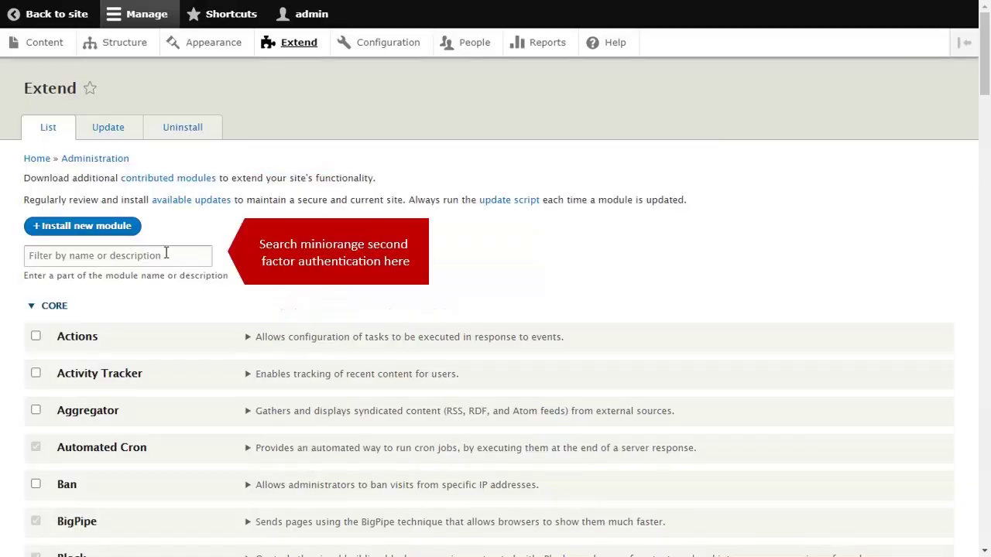
pyautogui.click(154, 254)
pyautogui.write('miniorange')
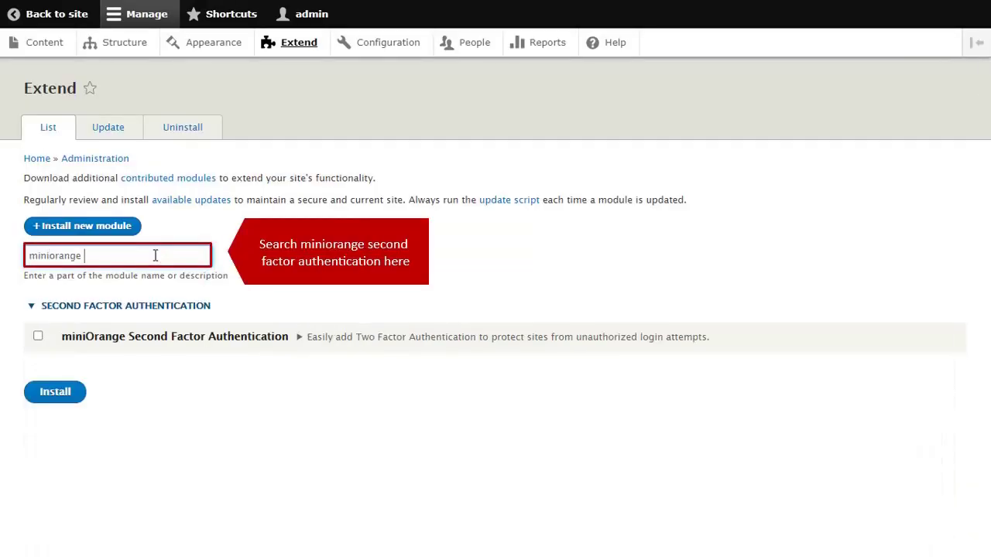
pyautogui.write(' second factor authentication')
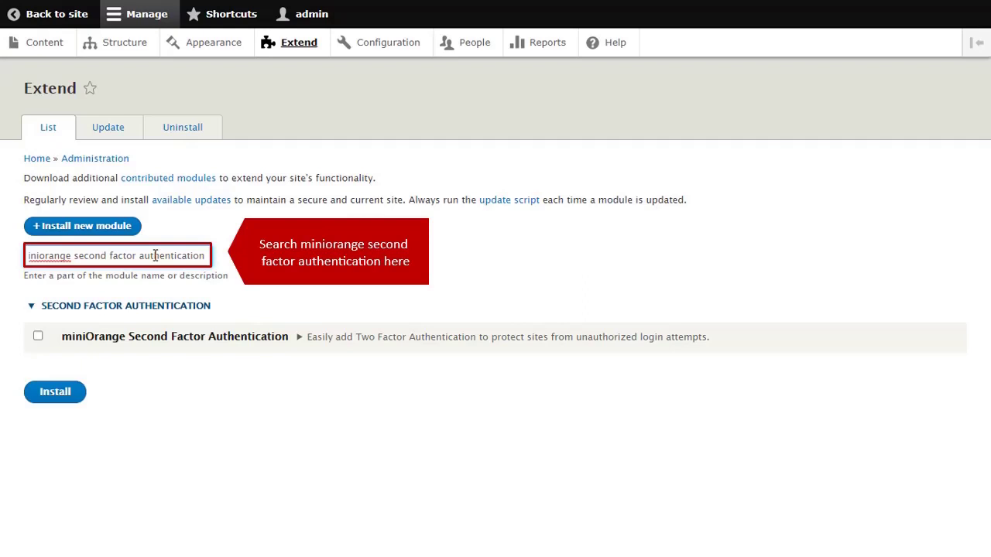
pyautogui.click(38, 337)
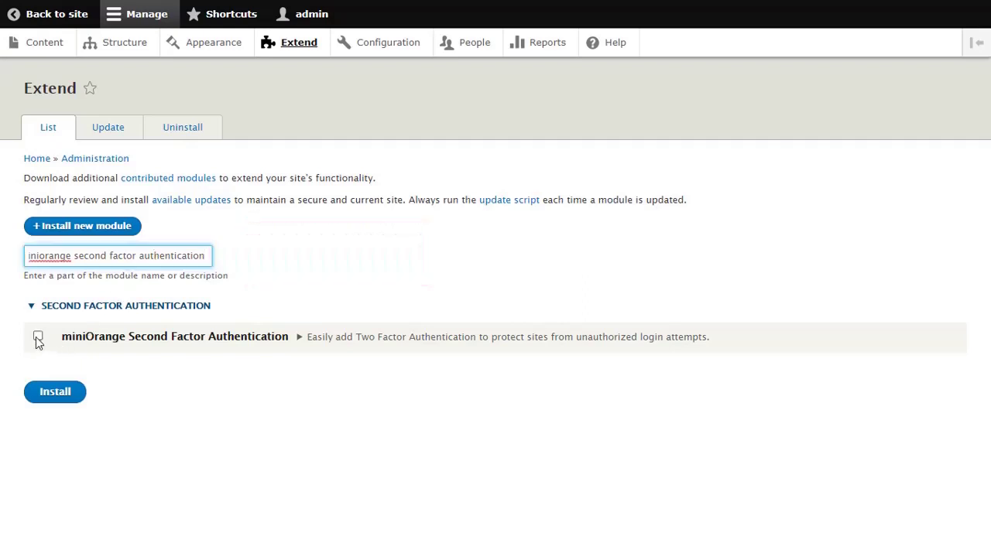
pyautogui.click(53, 397)
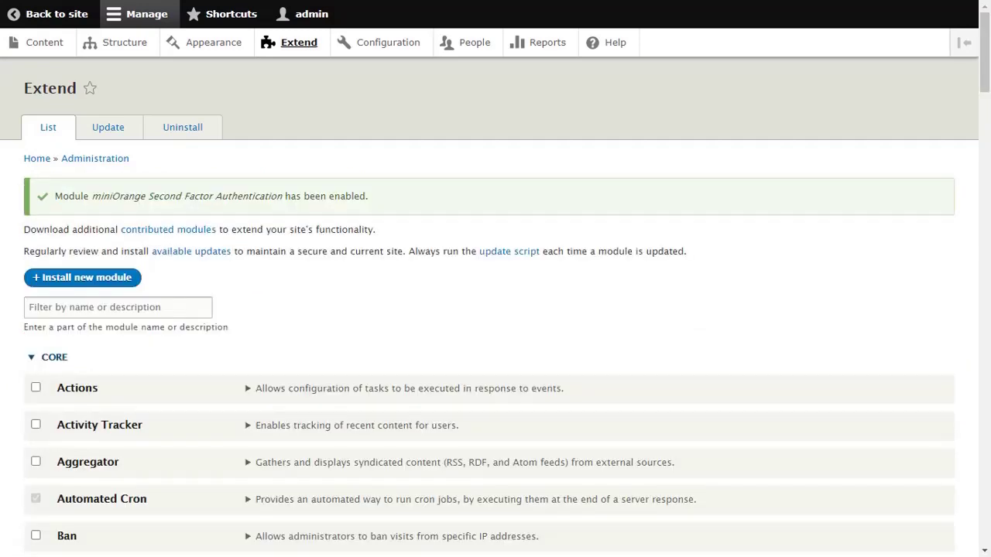
# Go to miniOrange's Setup Two-Factor tab and scroll down to the Duo Authenticator method.
pyautogui.click(396, 45)
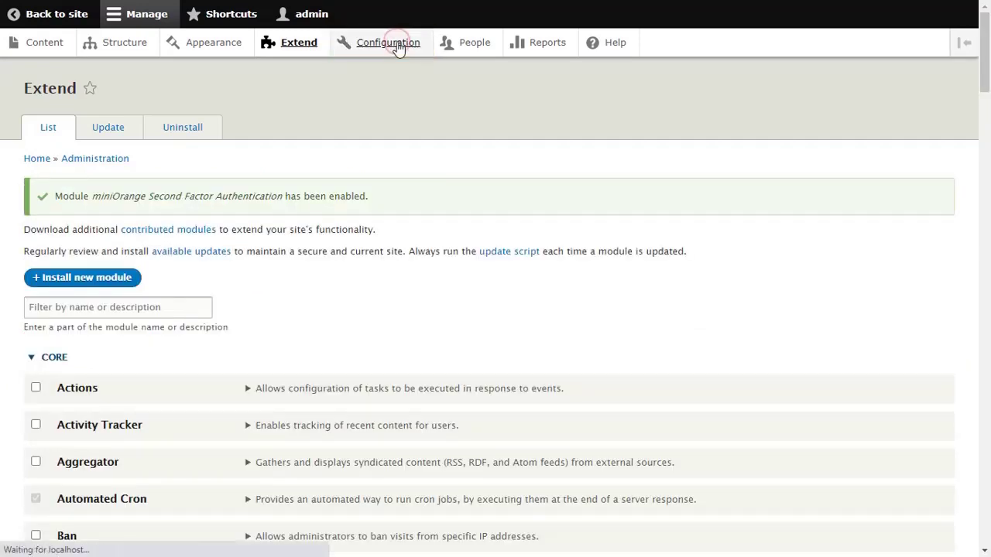
pyautogui.click(158, 269)
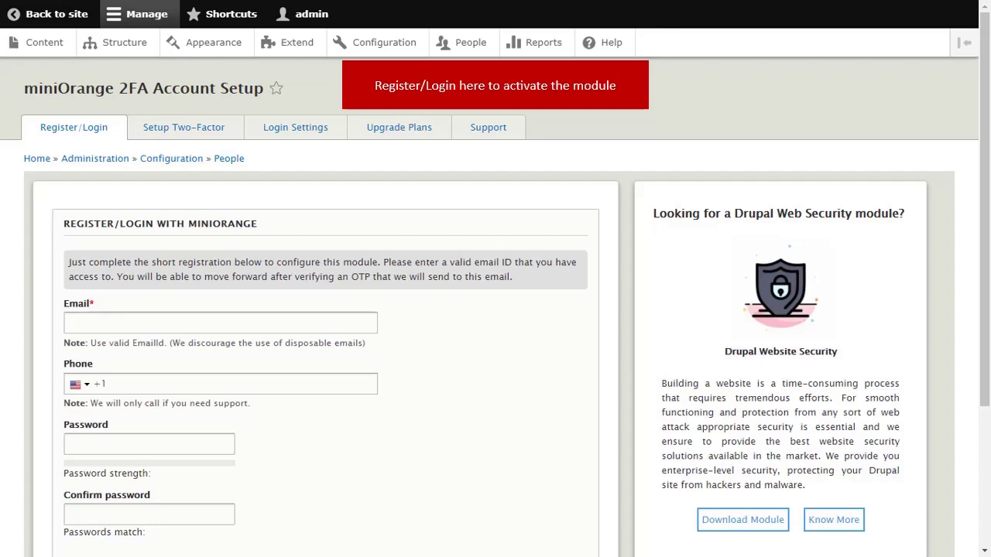
pyautogui.click(202, 131)
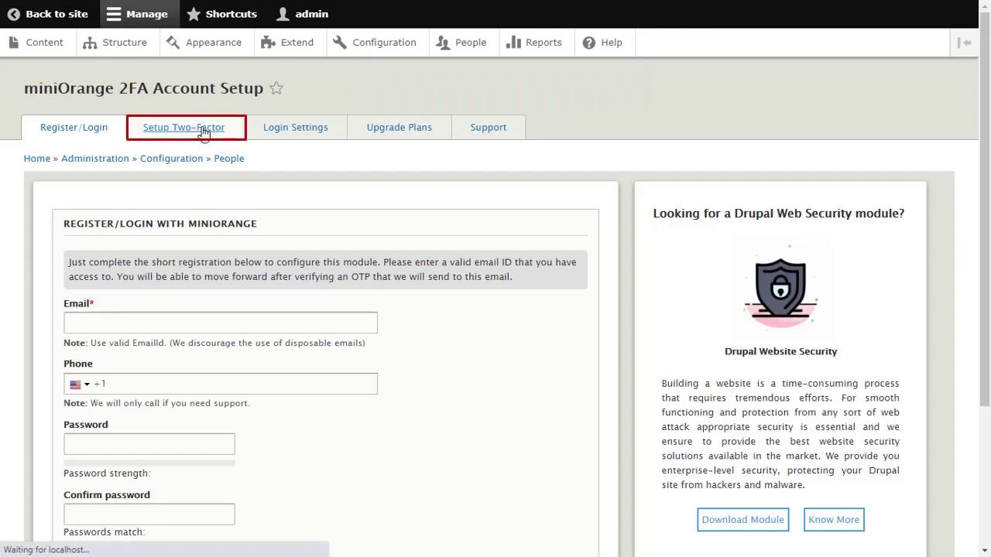
pyautogui.scroll(-3, 507, 196)
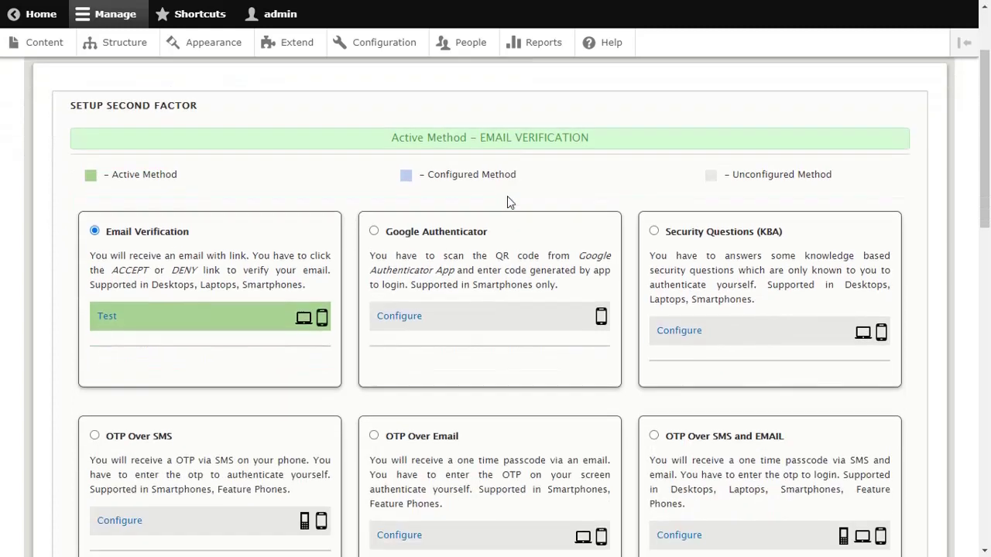
pyautogui.scroll(-3, 507, 196)
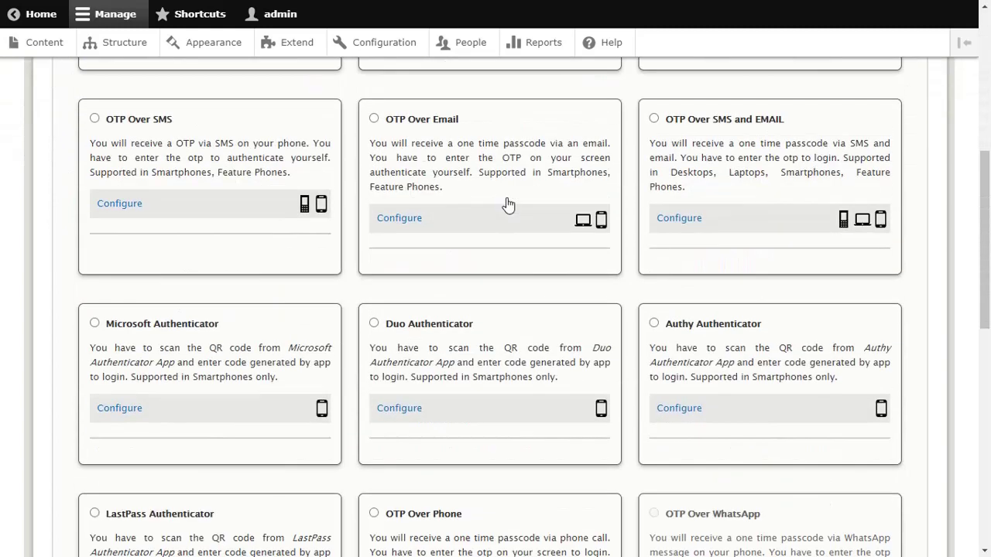
pyautogui.click(374, 325)
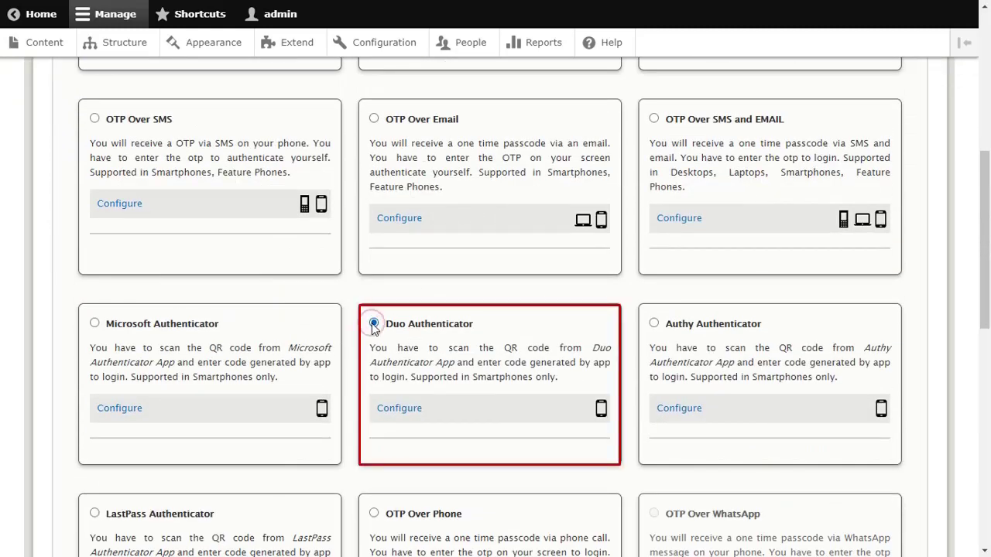
pyautogui.click(398, 411)
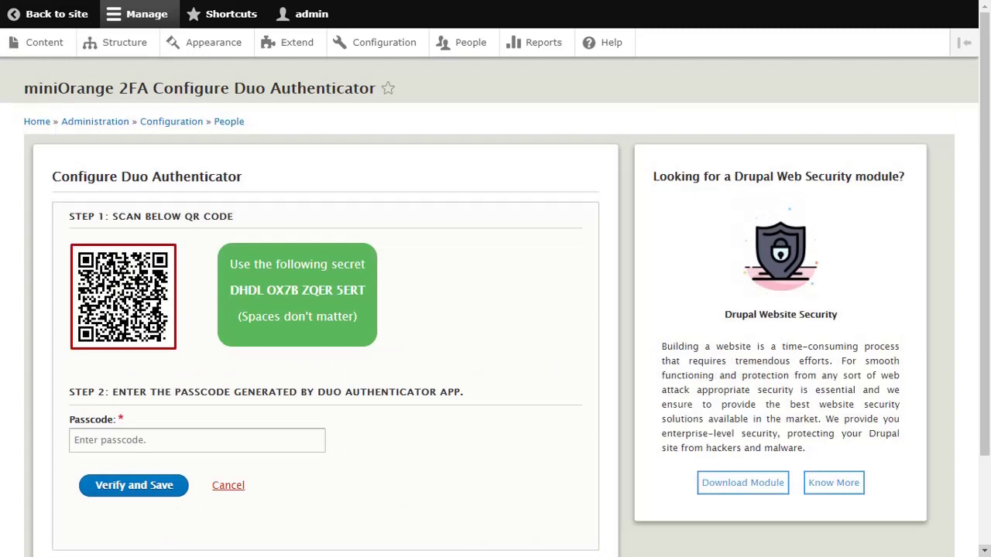
pyautogui.click(75, 438)
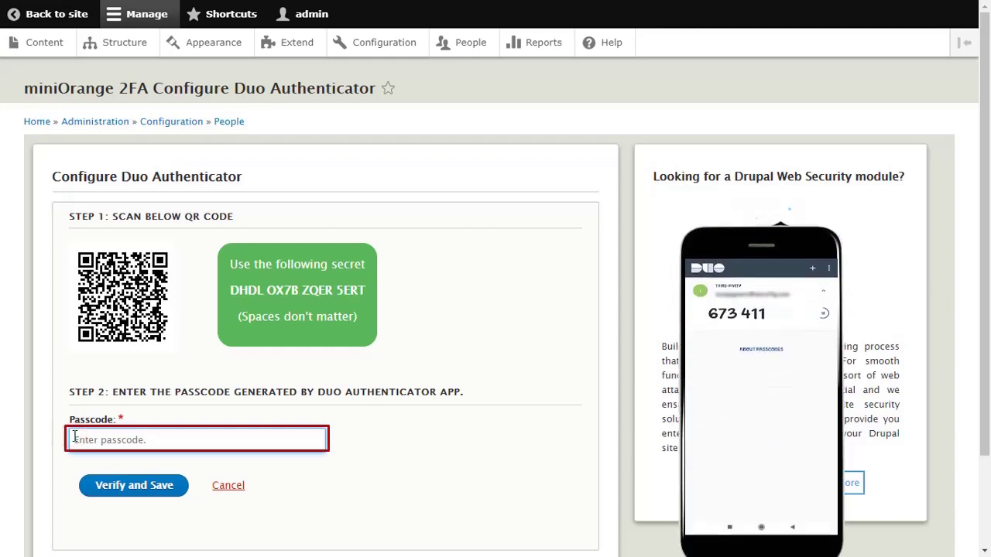
pyautogui.click(114, 487)
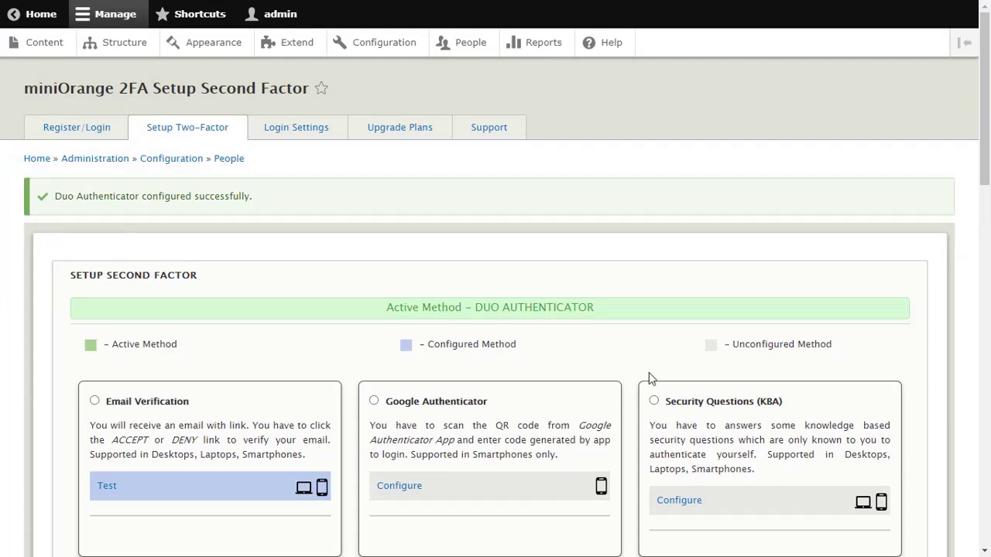
# Select Security Questions (KBA) as the second-factor method.
pyautogui.click(654, 402)
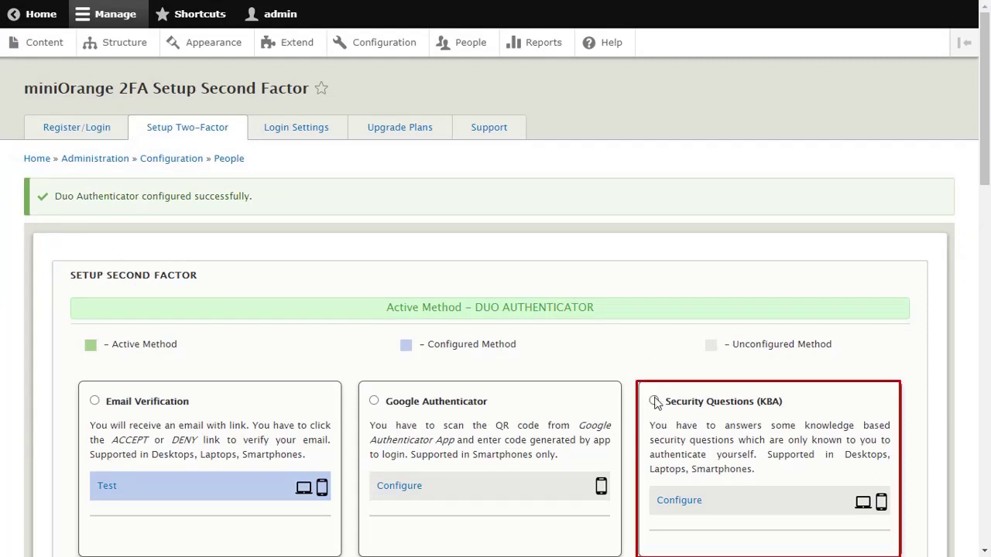
pyautogui.click(655, 402)
pyautogui.click(669, 508)
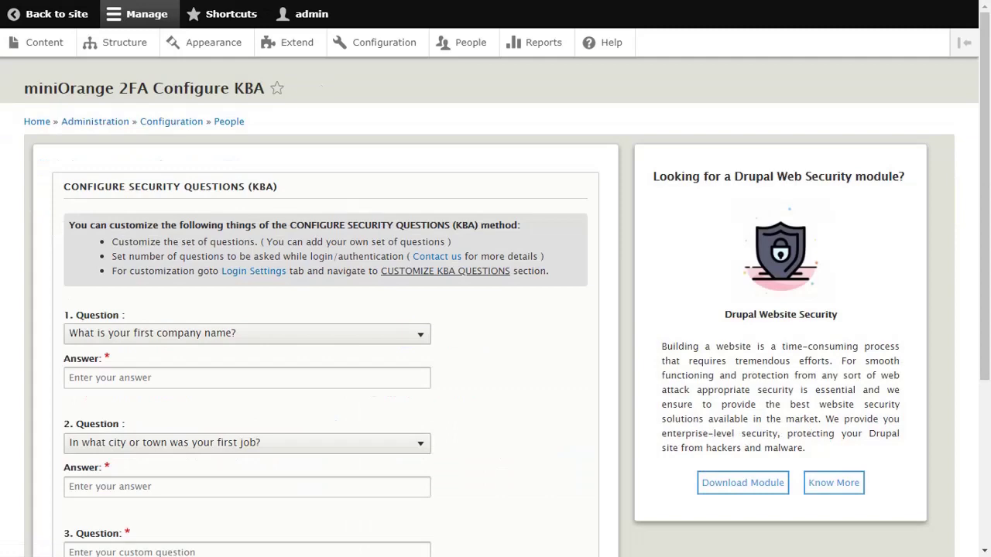
pyautogui.click(70, 379)
pyautogui.click(76, 486)
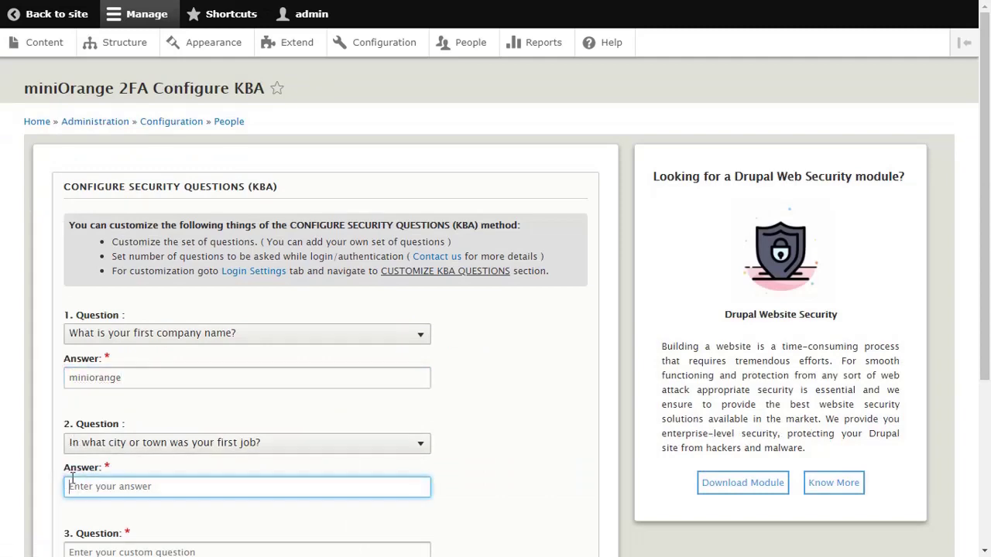
pyautogui.scroll(-2, 93, 407)
pyautogui.click(92, 407)
pyautogui.write('What is your name?')
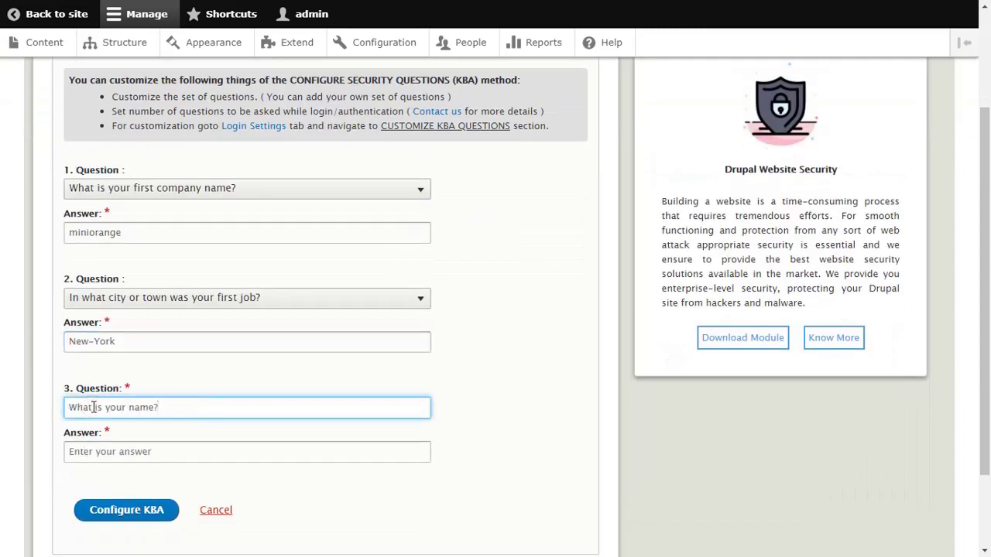
pyautogui.click(73, 451)
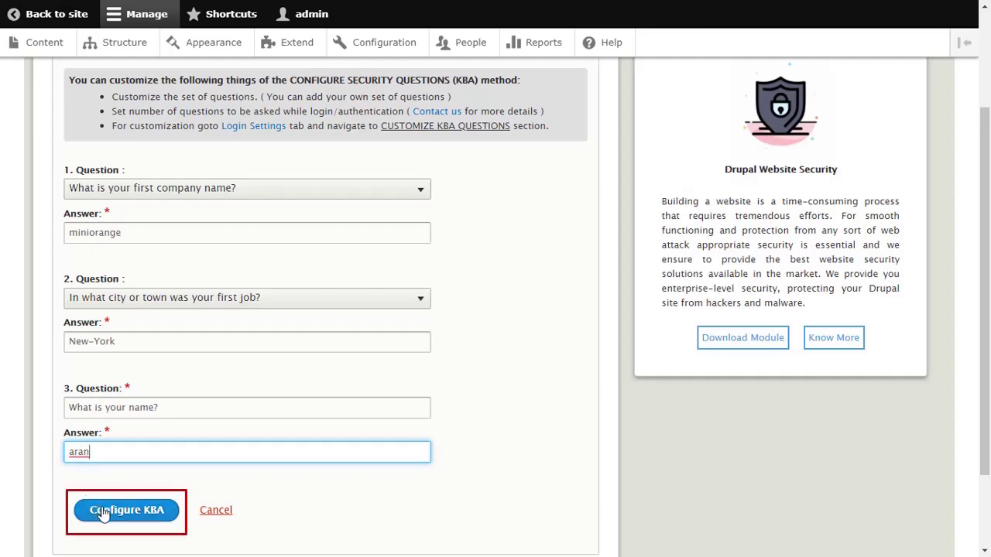
pyautogui.click(99, 511)
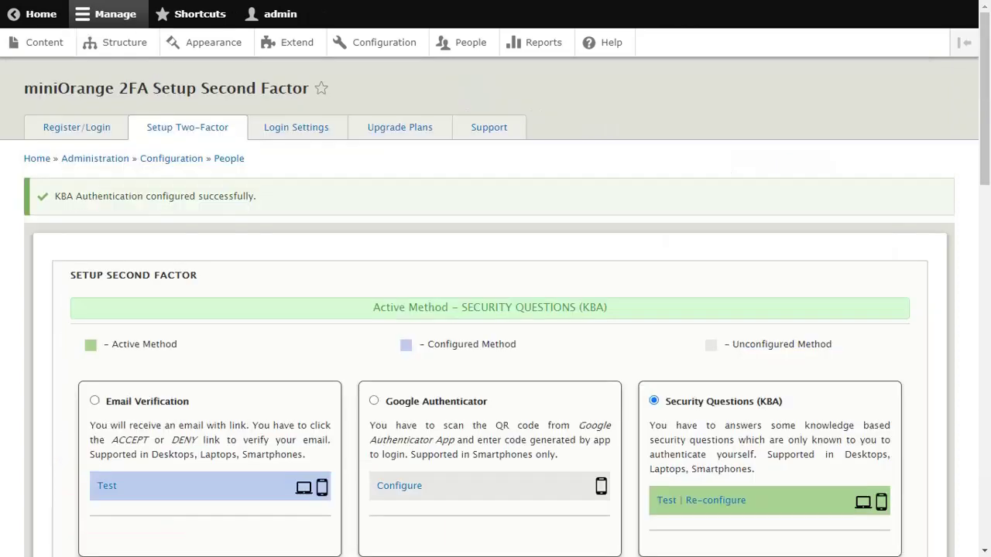
# Switch the active method back to Duo Authenticator and save the configuration.
pyautogui.scroll(-5, 583, 347)
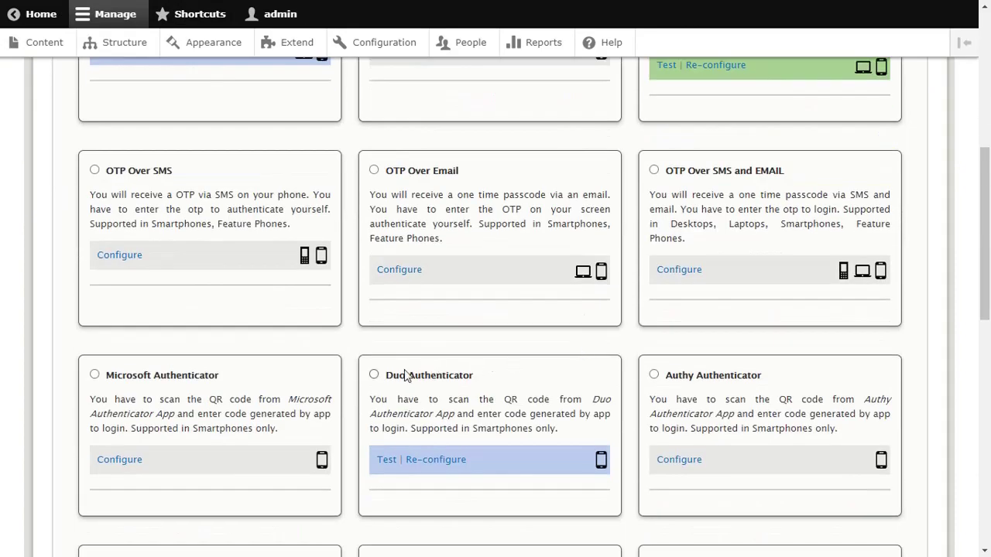
pyautogui.click(375, 376)
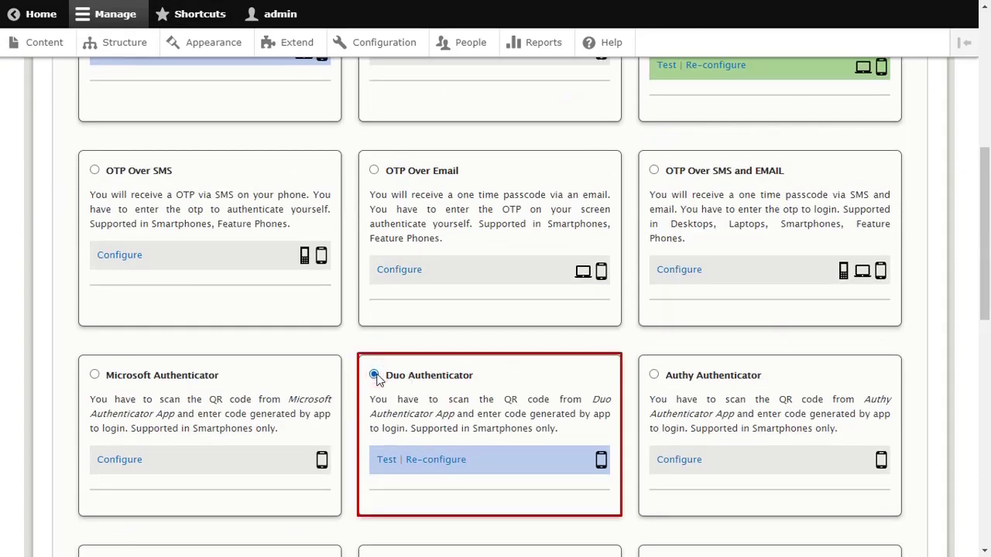
pyautogui.scroll(-3, 378, 379)
pyautogui.scroll(-4, 368, 385)
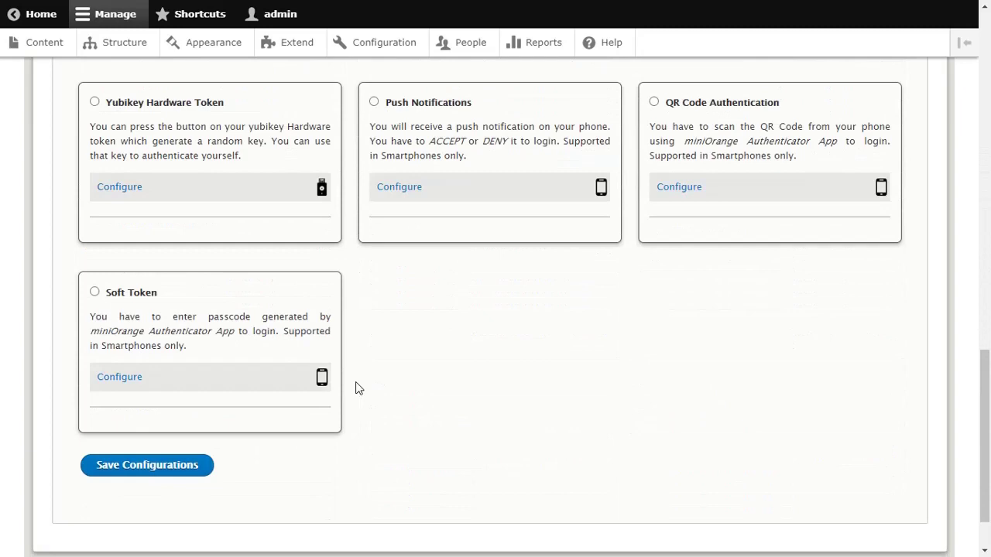
pyautogui.click(190, 466)
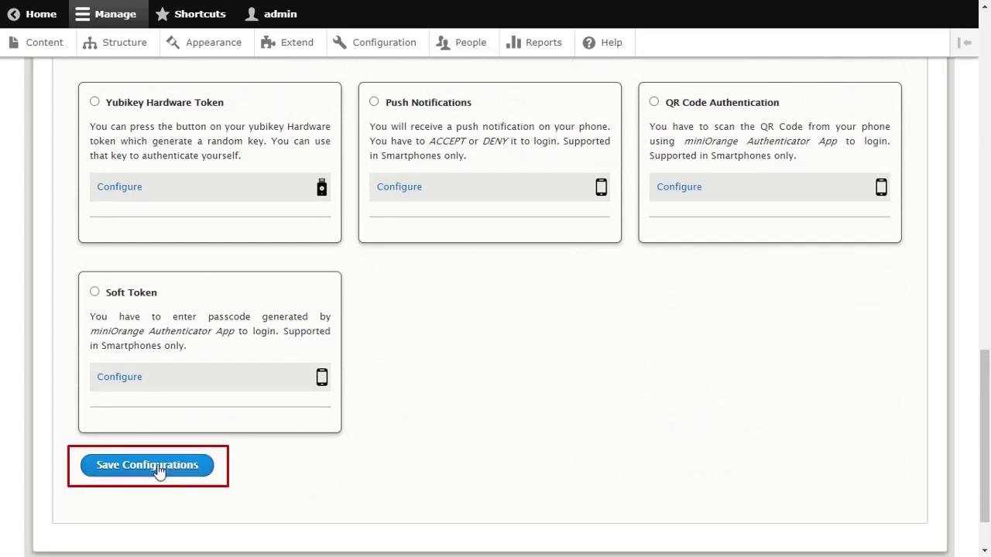
pyautogui.click(158, 467)
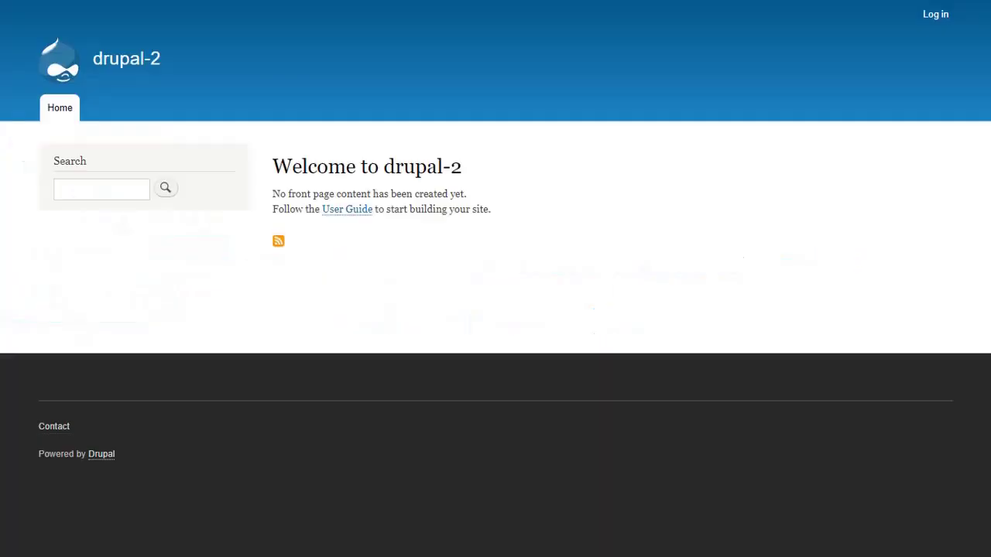
# Sign in as admin on the login page to trigger the Duo verification prompt.
pyautogui.click(926, 18)
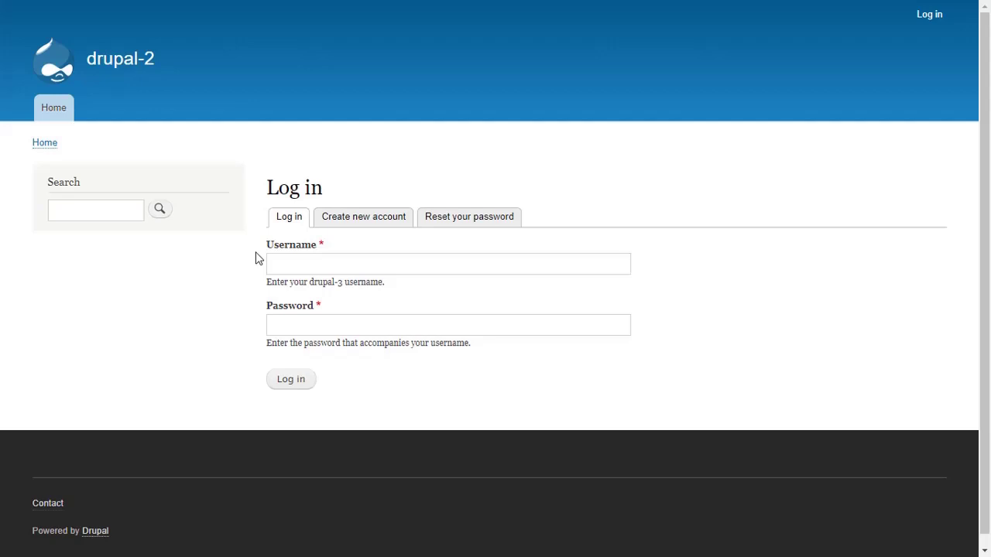
pyautogui.click(279, 260)
pyautogui.write('admi')
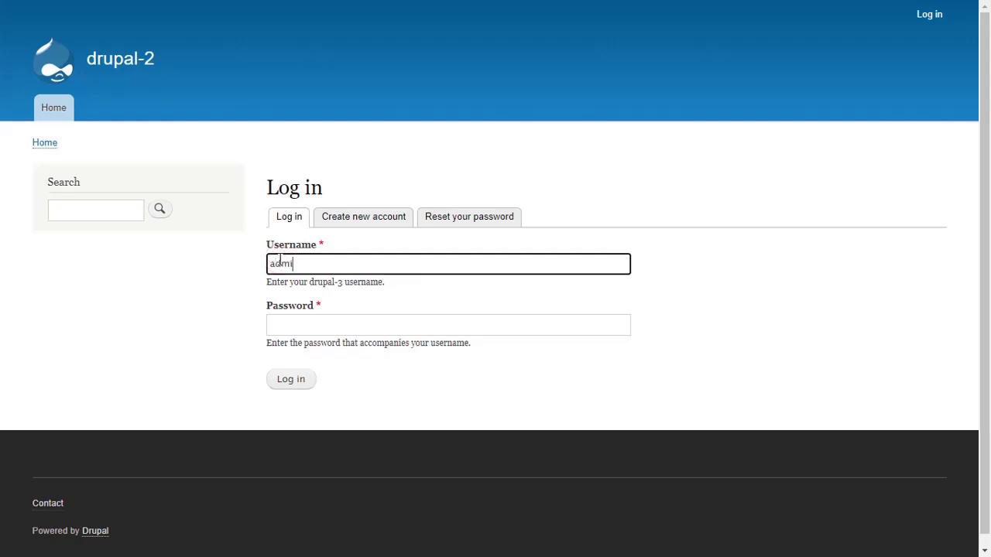
pyautogui.write('n')
pyautogui.click(286, 328)
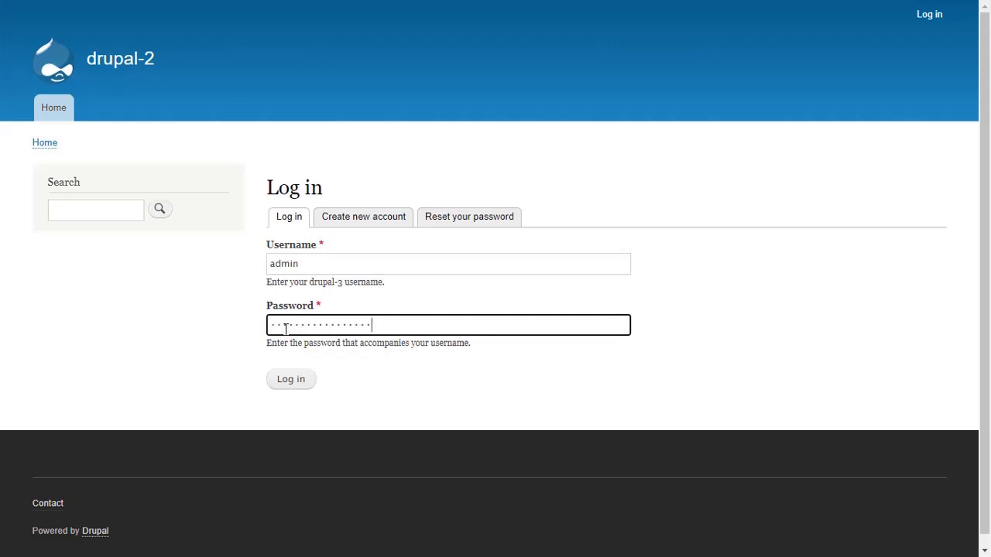
pyautogui.click(291, 383)
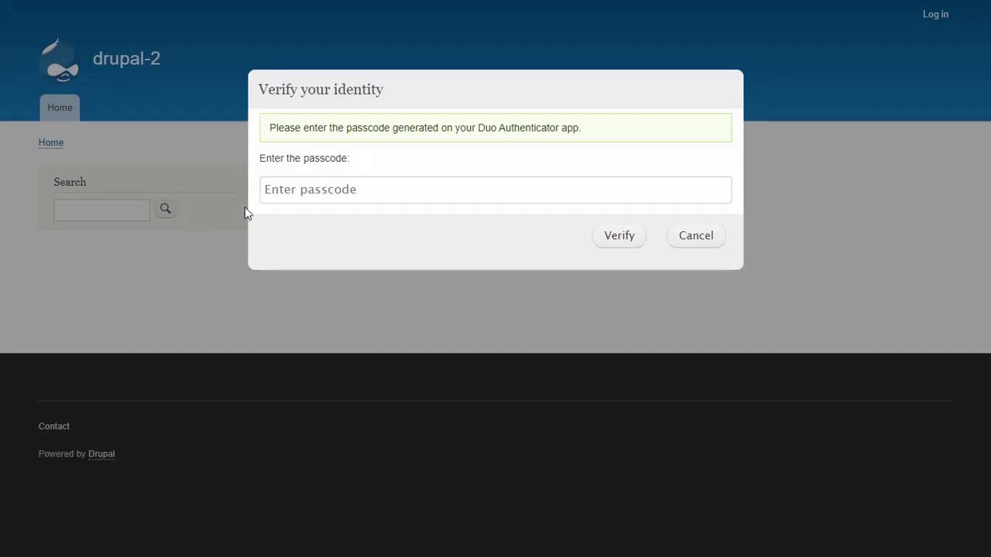
pyautogui.click(276, 192)
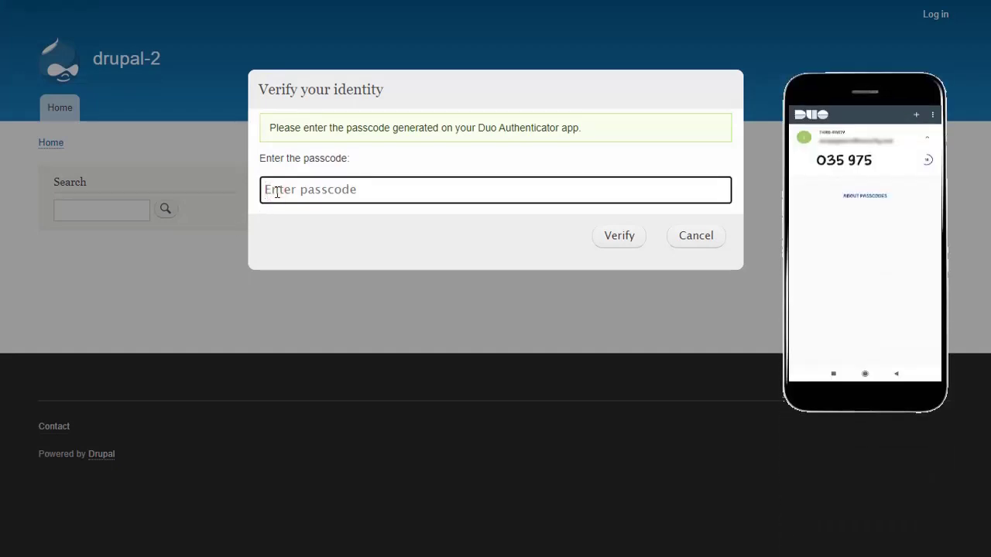
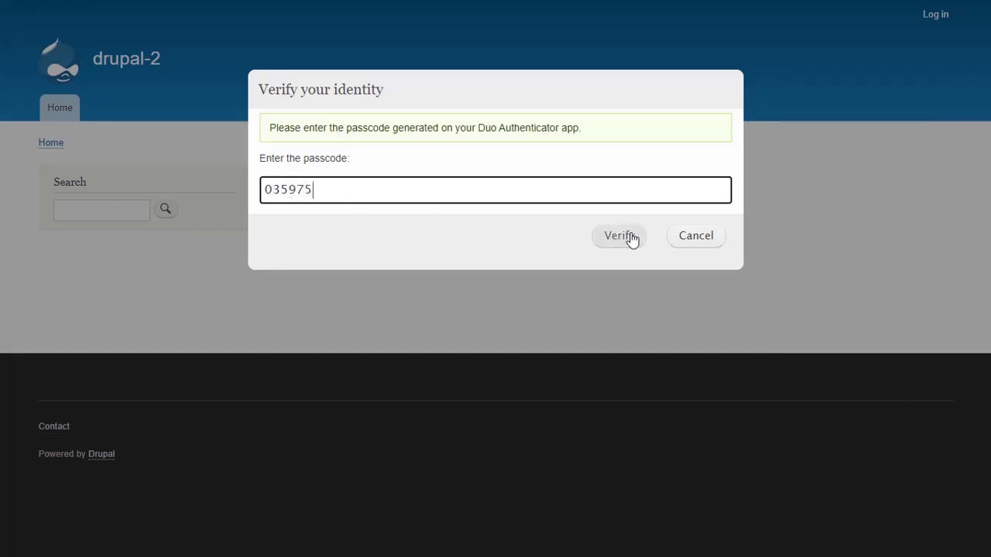
pyautogui.click(631, 240)
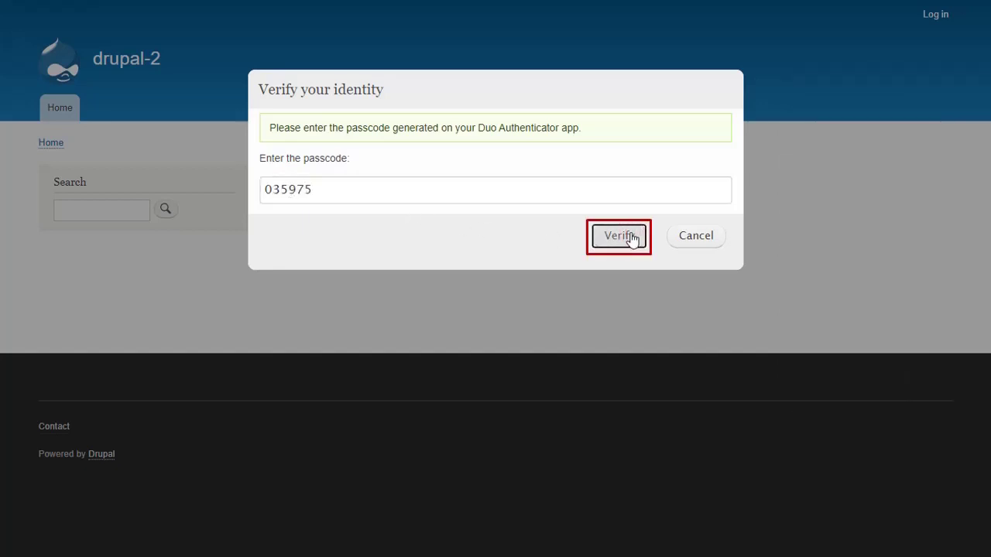